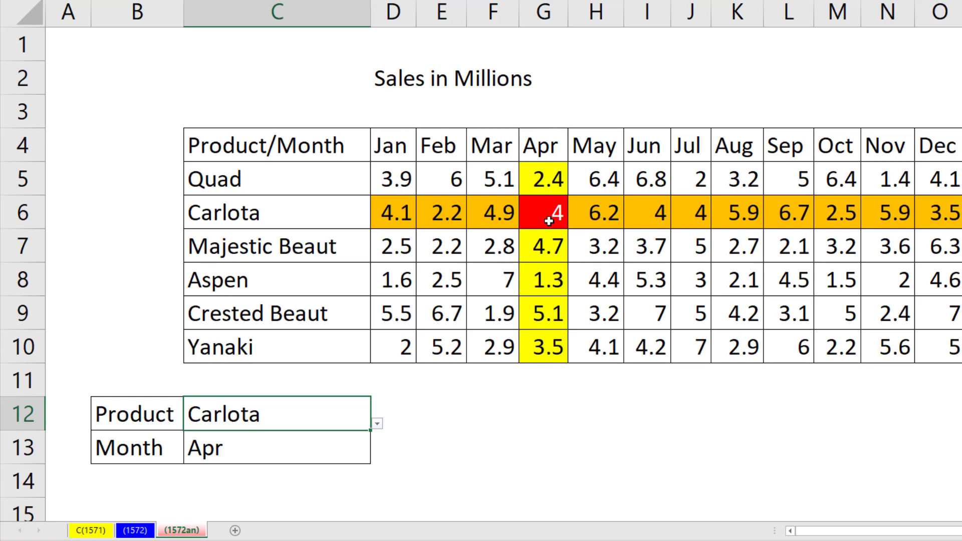
Choose Aspen from the C12 product dropdown to preview the finished highlighting
{"action": "left_click", "coordinate": [376, 425]}
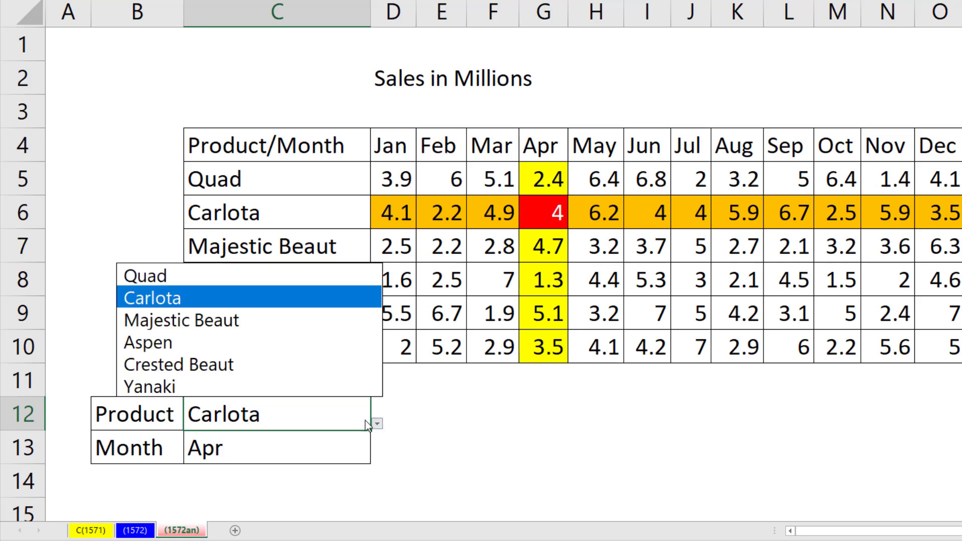
{"action": "left_click", "coordinate": [235, 345]}
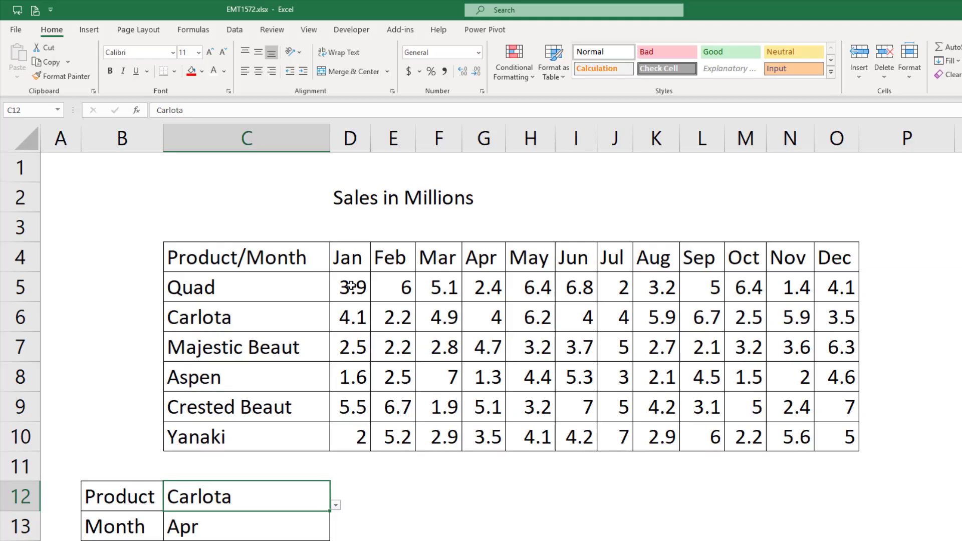
Select the monthly sales figures D5:O10 and bring up the Conditional Formatting menu
{"action": "left_click_drag", "start_coordinate": [351, 285], "coordinate": [846, 441]}
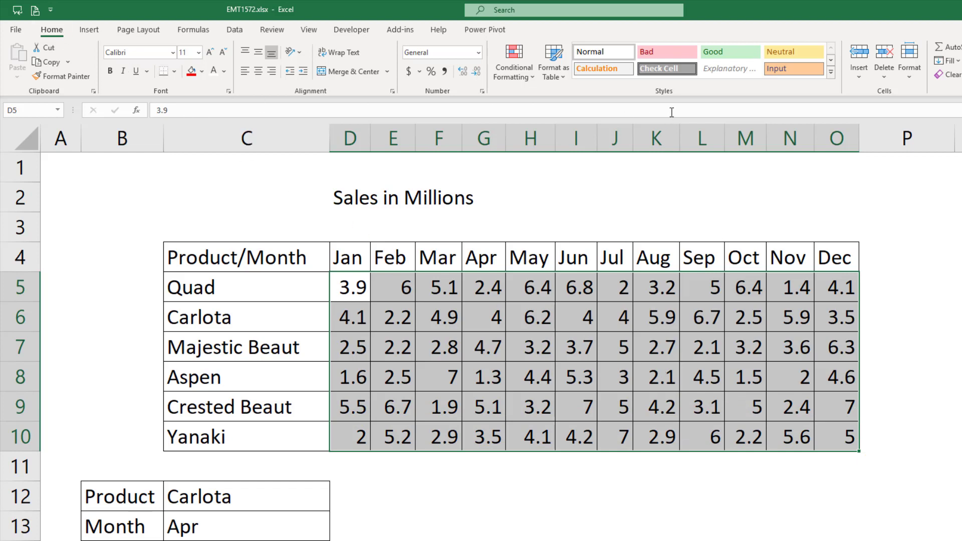
{"action": "left_click", "coordinate": [534, 75]}
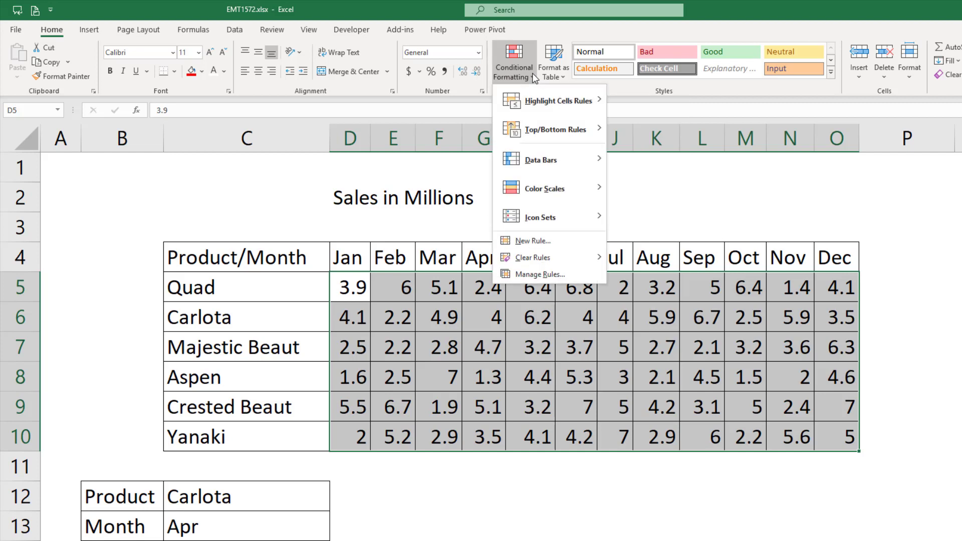
Create a new rule of type 'Use a formula to determine which cells to format'
{"action": "left_click", "coordinate": [543, 242]}
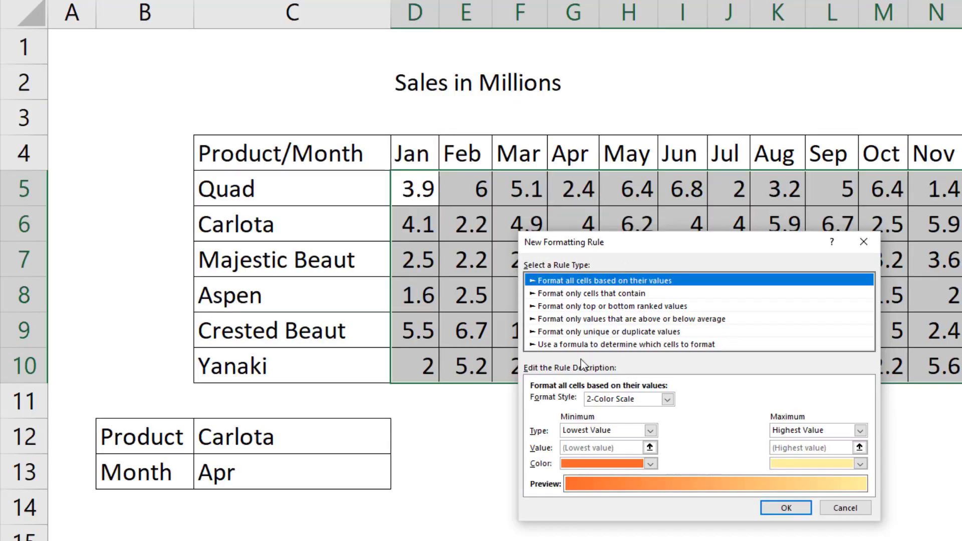
{"action": "left_click", "coordinate": [567, 344]}
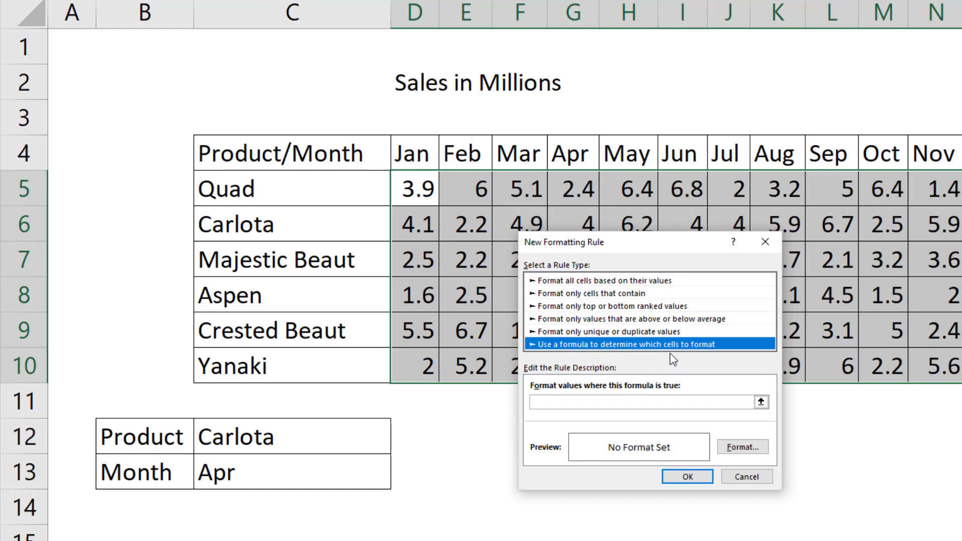
{"action": "left_click", "coordinate": [571, 402]}
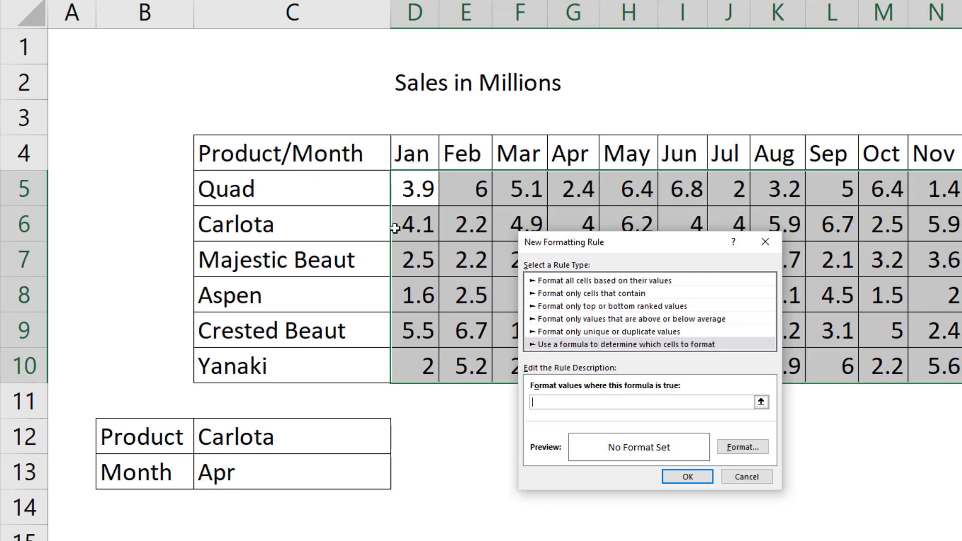
Enter the rule formula =$C5=$C$12 to match each row's product against C12
{"action": "left_click", "coordinate": [329, 186]}
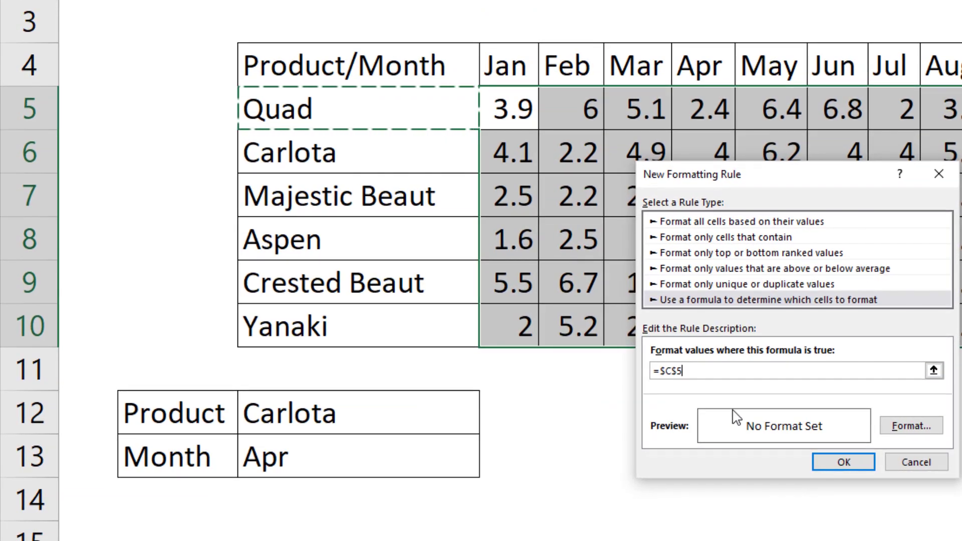
{"action": "key", "text": "F4"}
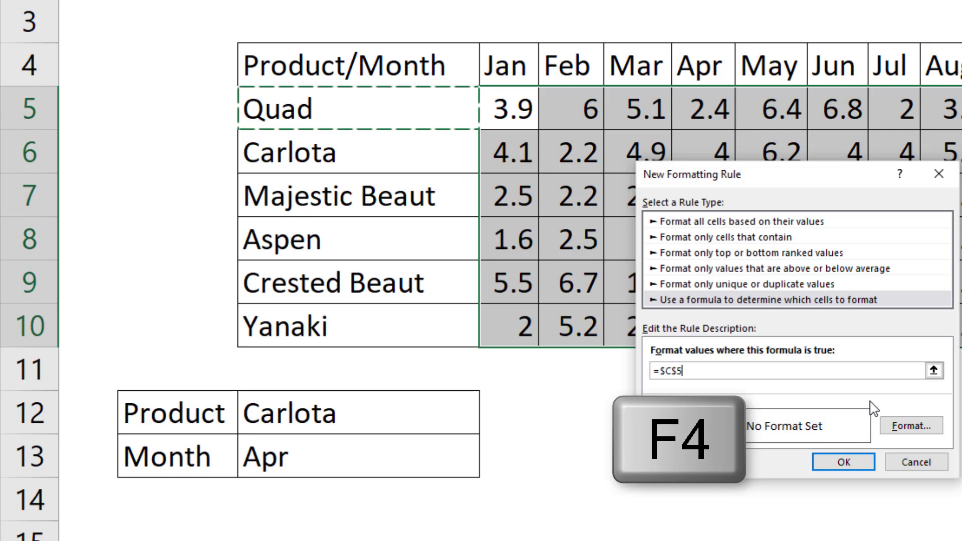
{"action": "key", "text": "F4"}
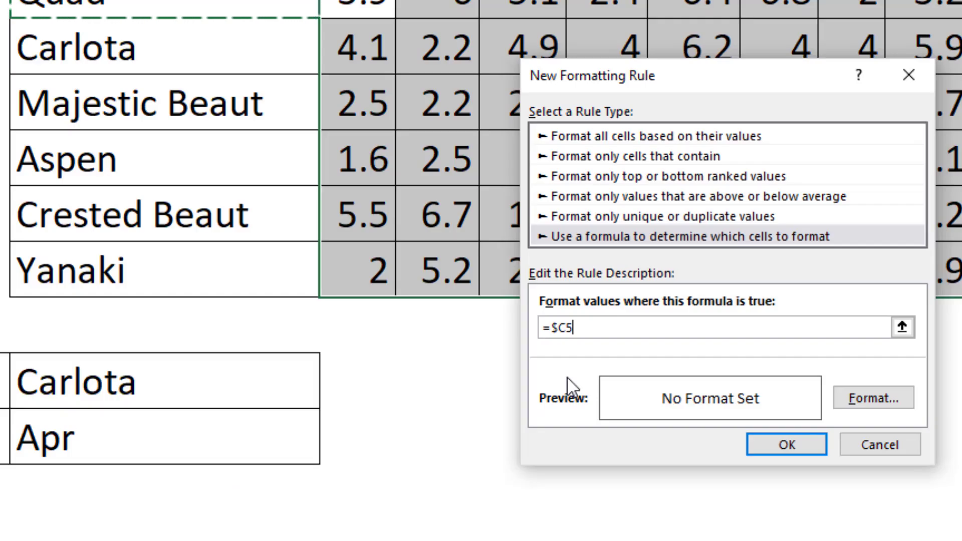
{"action": "type", "text": "="}
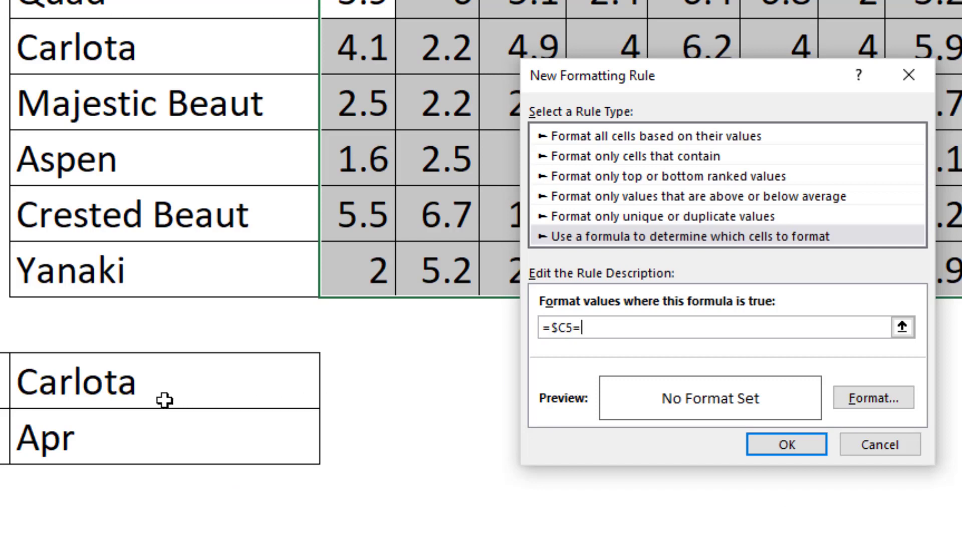
{"action": "left_click", "coordinate": [144, 392]}
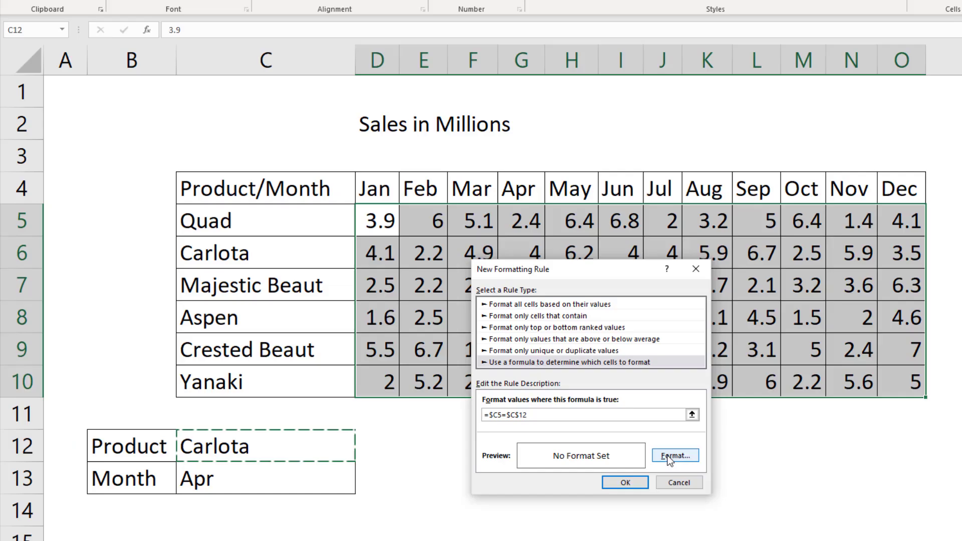
{"action": "left_click", "coordinate": [868, 407]}
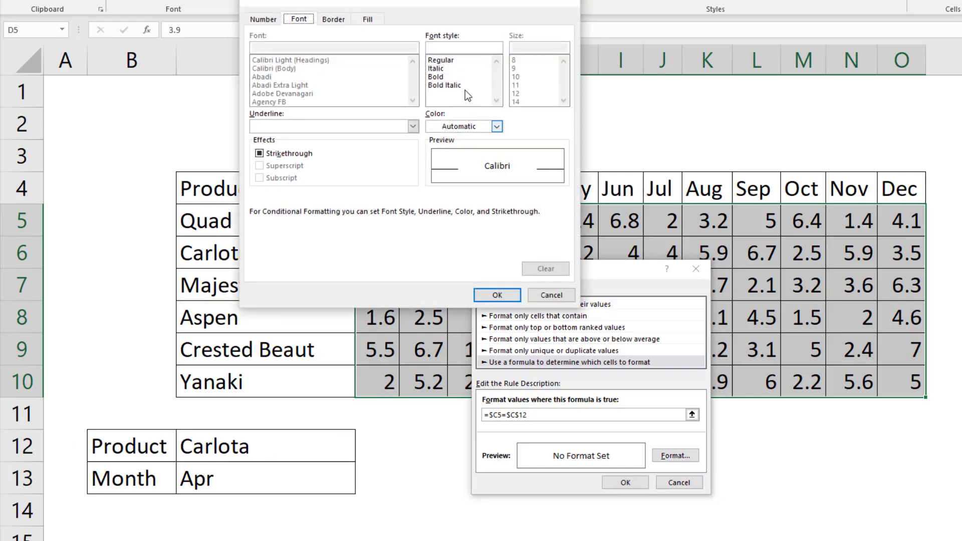
Give the product rule a yellow fill and apply it
{"action": "left_click", "coordinate": [582, 239]}
{"action": "left_click", "coordinate": [511, 365]}
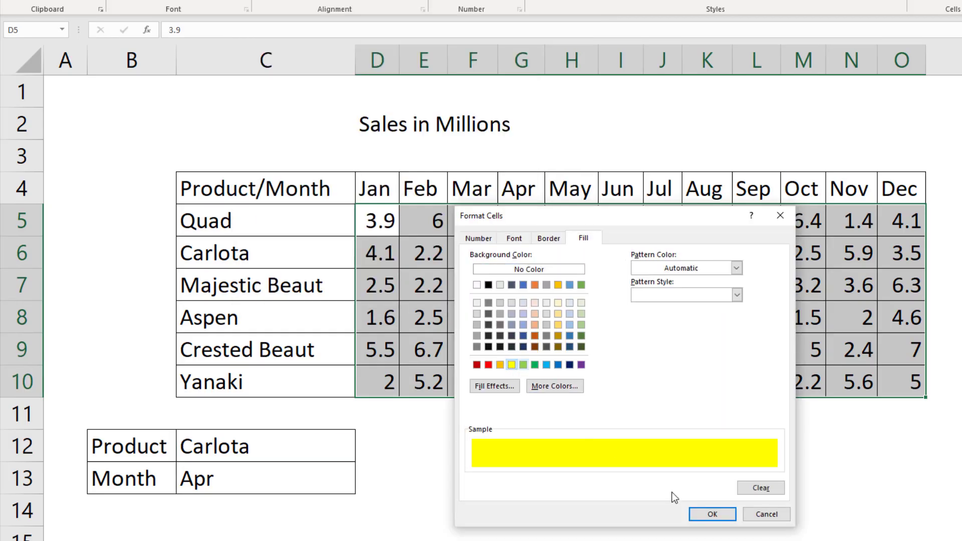
{"action": "left_click", "coordinate": [711, 514]}
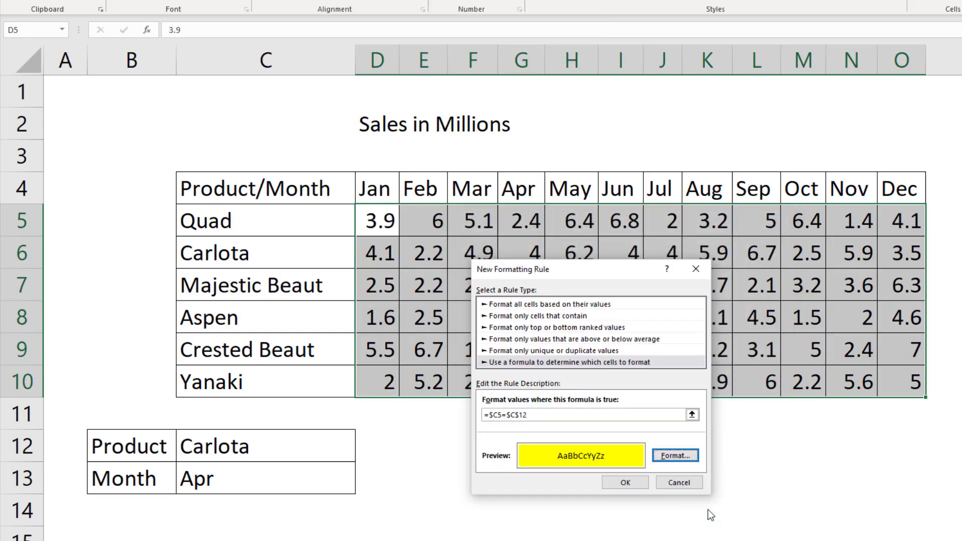
{"action": "left_click", "coordinate": [626, 483]}
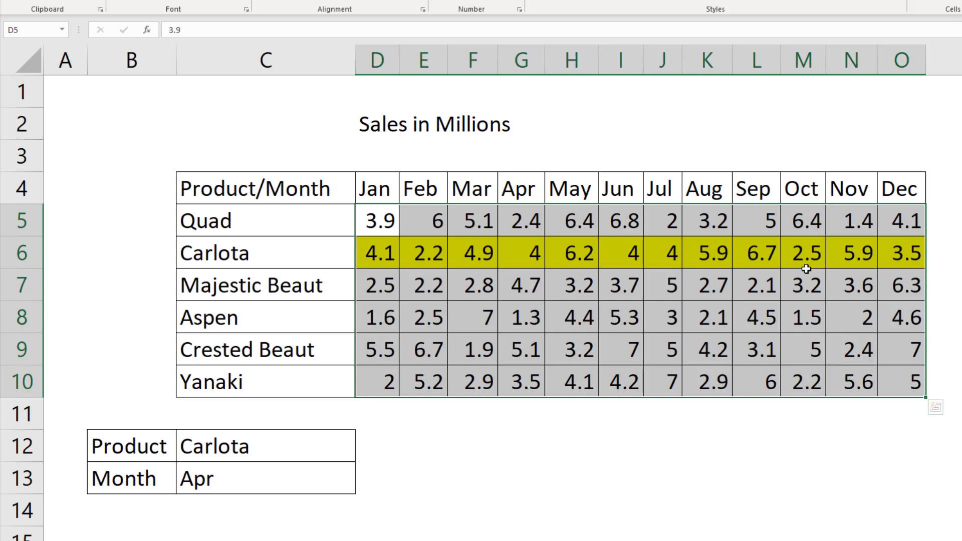
Switch the C12 product to Quad, then reselect D5:O10
{"action": "left_click", "coordinate": [350, 452]}
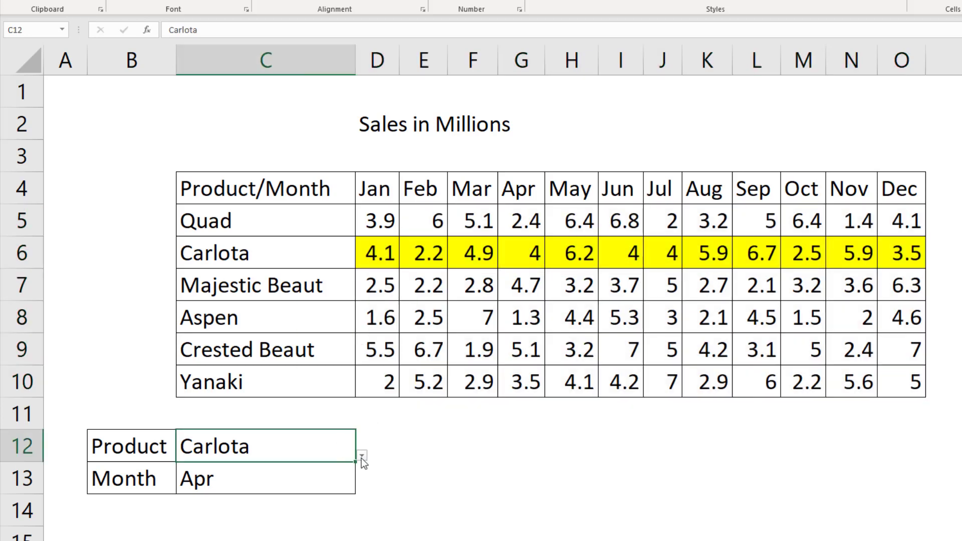
{"action": "left_click", "coordinate": [361, 456]}
{"action": "left_click", "coordinate": [220, 306]}
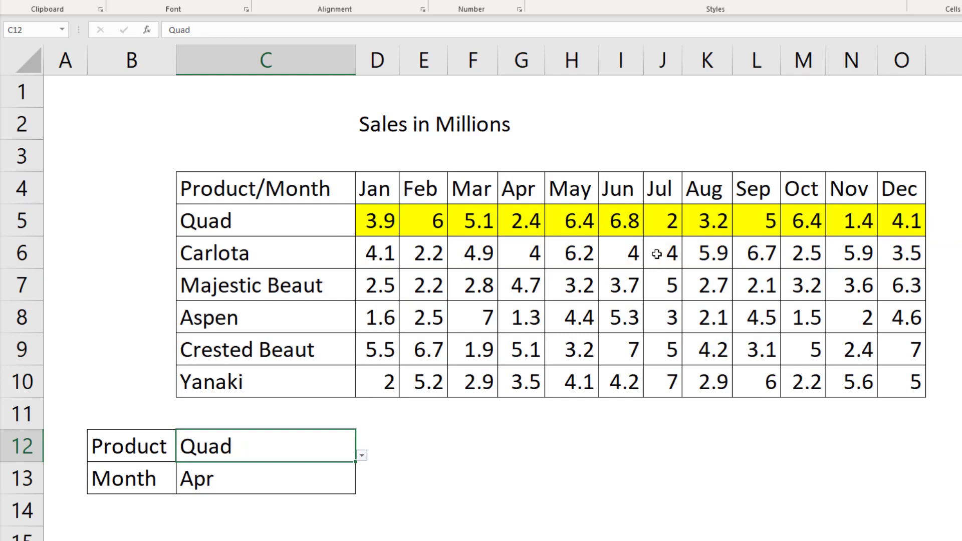
{"action": "left_click_drag", "start_coordinate": [376, 224], "coordinate": [891, 376]}
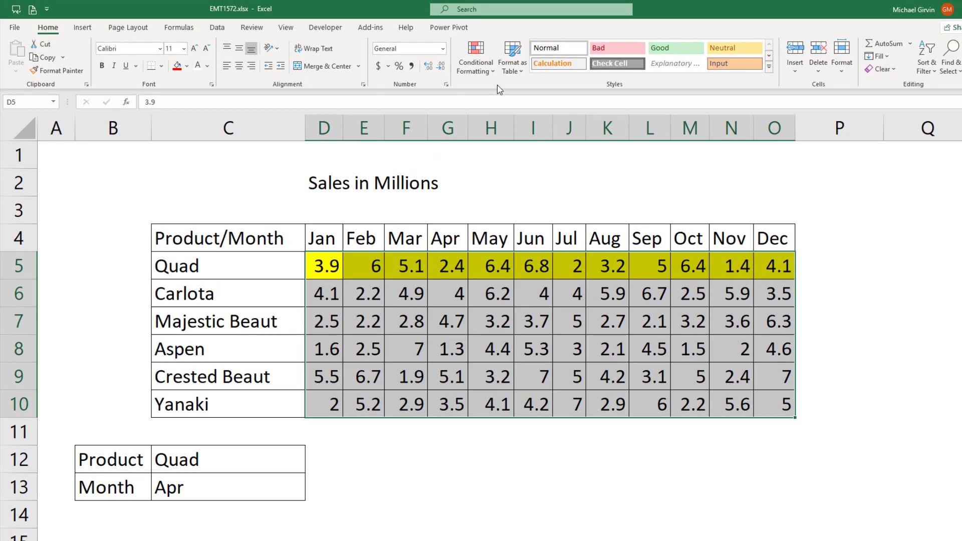
Start a new formula rule =D$4=$C$13 matching each column's month against C13
{"action": "left_click", "coordinate": [494, 67]}
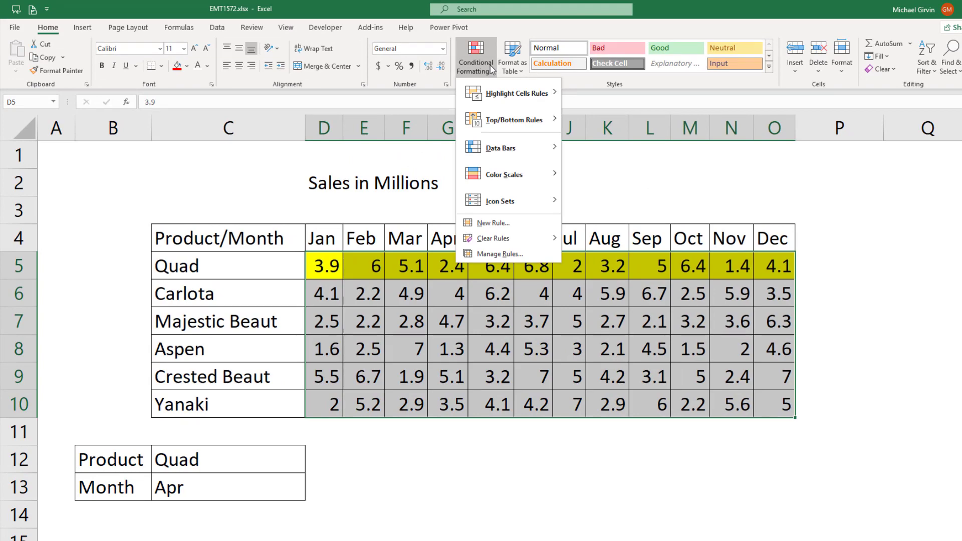
{"action": "left_click", "coordinate": [507, 222]}
{"action": "left_click", "coordinate": [582, 344]}
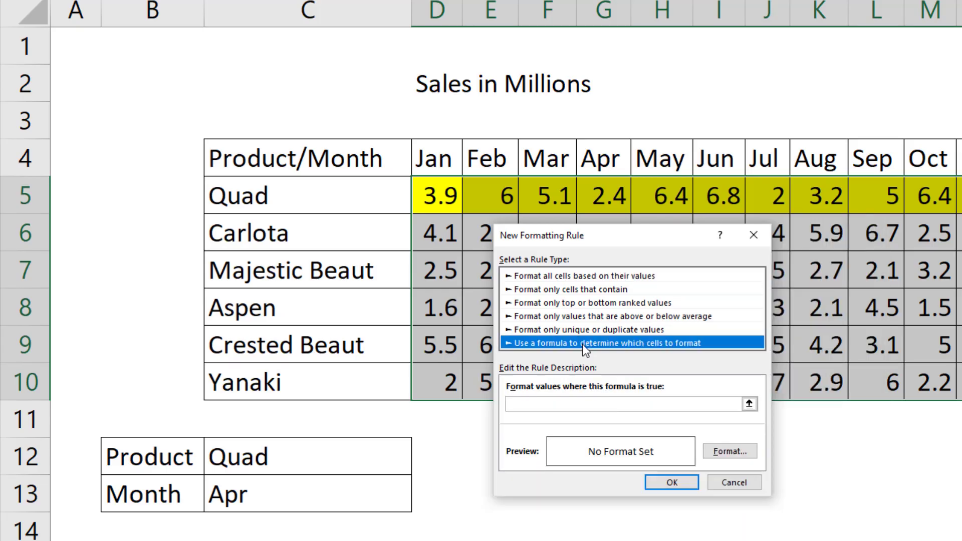
{"action": "left_click", "coordinate": [553, 404]}
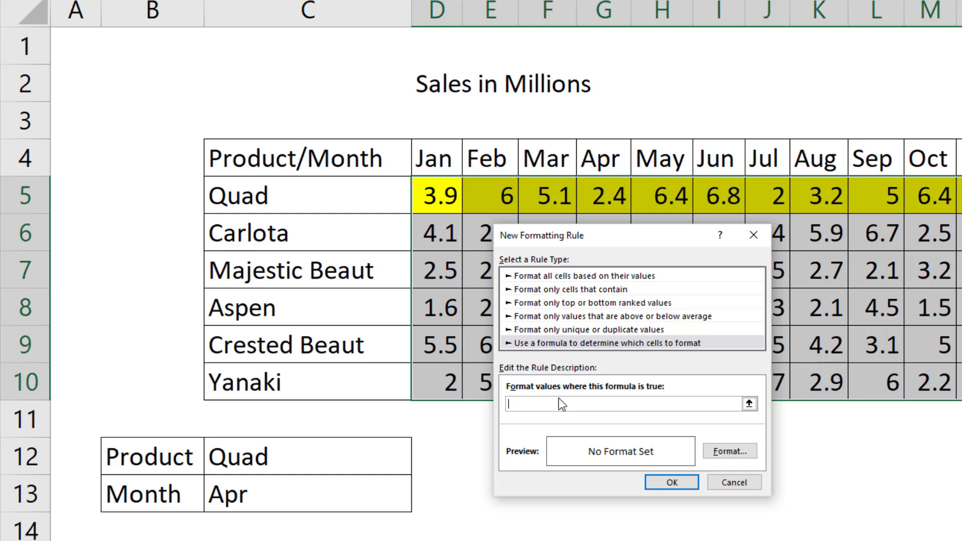
{"action": "left_click", "coordinate": [437, 156]}
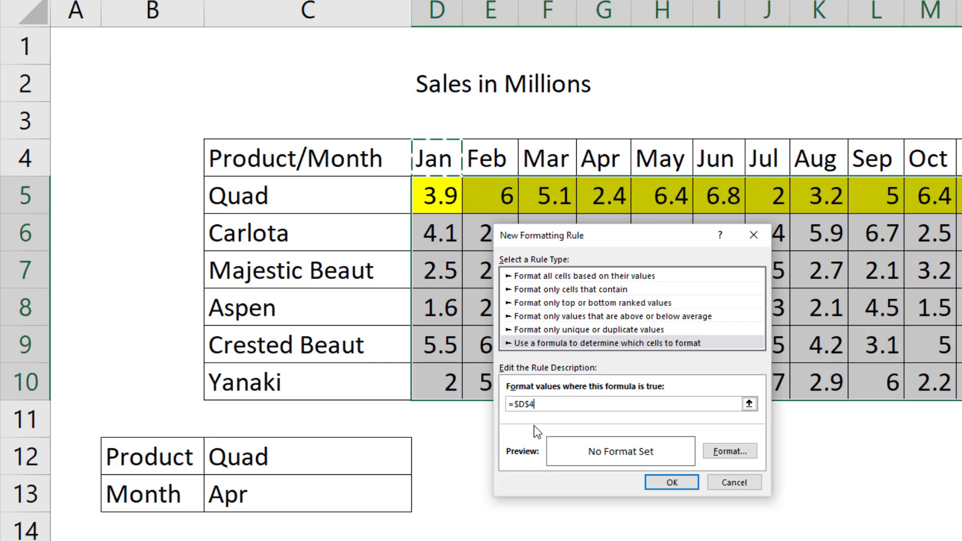
{"action": "key", "text": "F4"}
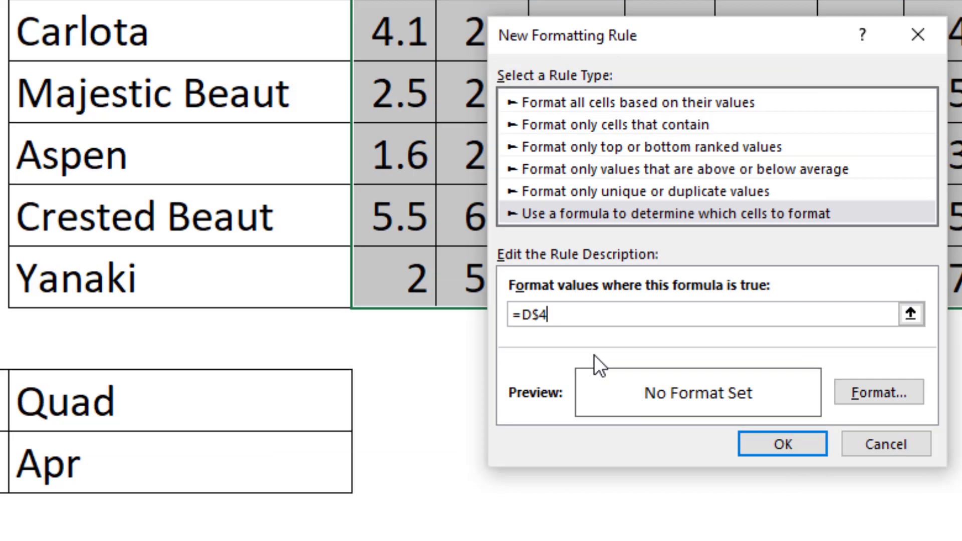
{"action": "type", "text": "="}
{"action": "left_click", "coordinate": [185, 454]}
Give the month rule an orange fill and save it
{"action": "left_click", "coordinate": [869, 390]}
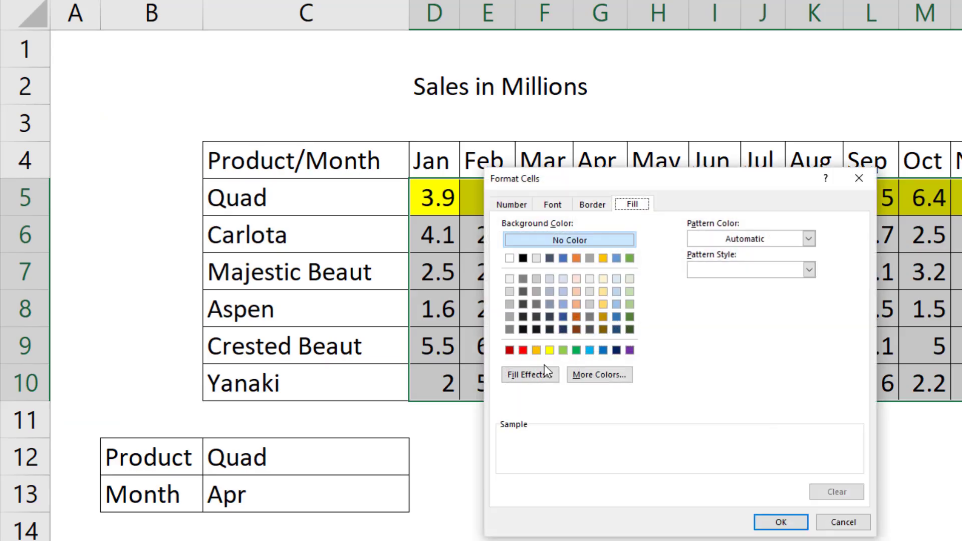
{"action": "left_click", "coordinate": [536, 349]}
{"action": "left_click", "coordinate": [780, 521]}
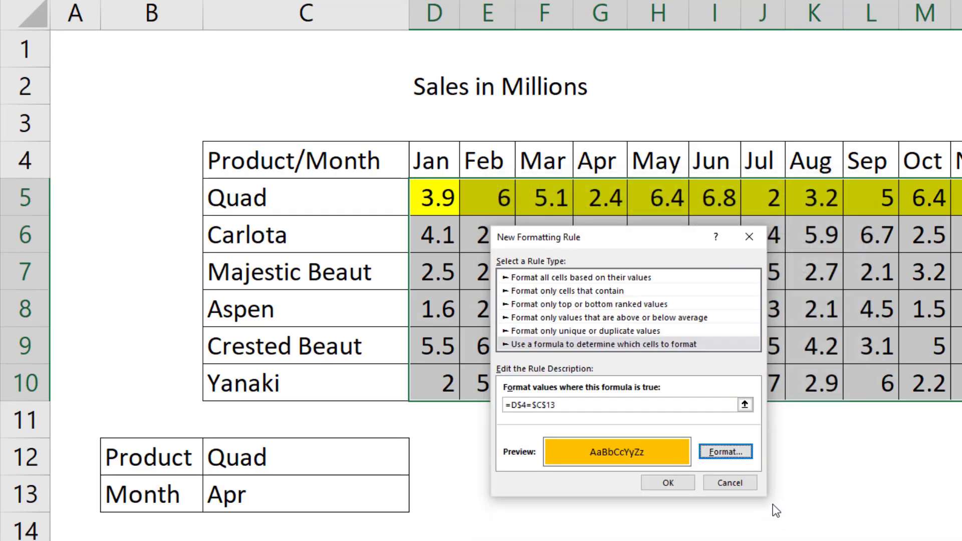
{"action": "left_click", "coordinate": [666, 481]}
Choose Jun from the C13 month dropdown
{"action": "left_click", "coordinate": [404, 501]}
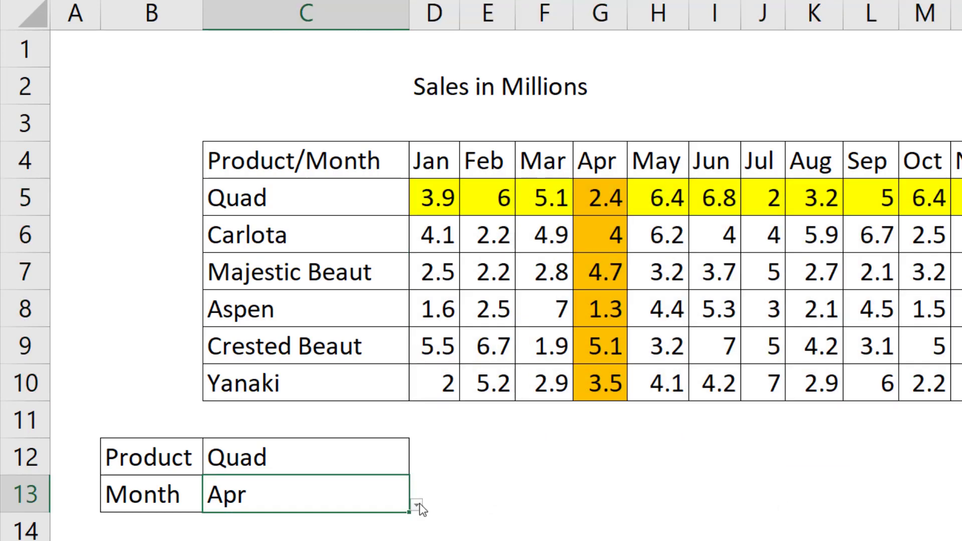
{"action": "left_click", "coordinate": [419, 503]}
{"action": "left_click", "coordinate": [197, 341]}
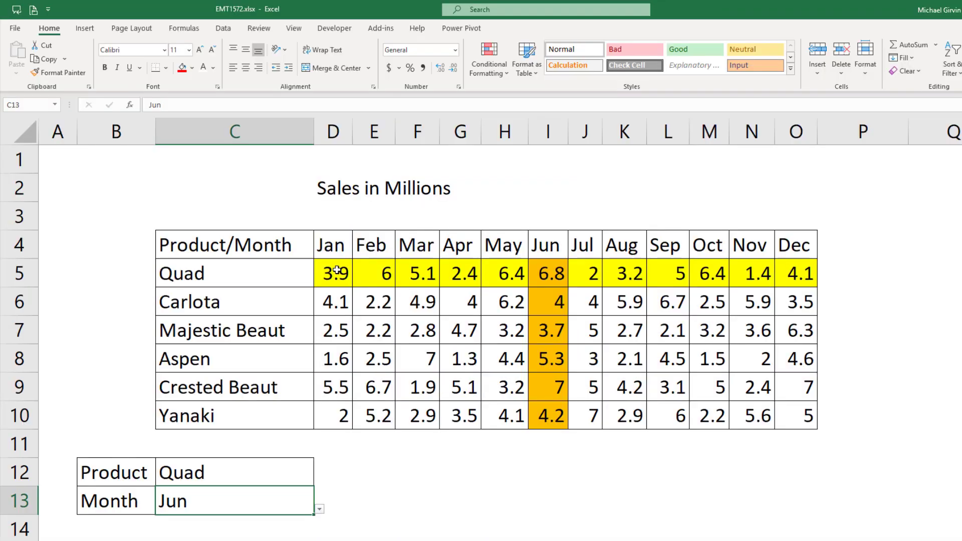
Select D5:O10 and open the Conditional Formatting Rules Manager
{"action": "left_click_drag", "start_coordinate": [431, 197], "coordinate": [961, 394]}
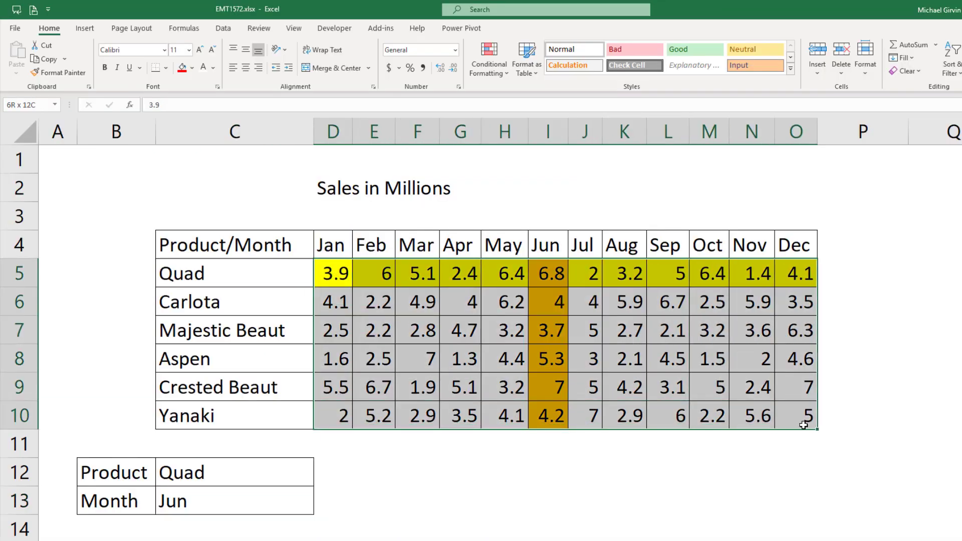
{"action": "left_click_drag", "start_coordinate": [804, 425], "coordinate": [803, 425]}
{"action": "left_click", "coordinate": [506, 73]}
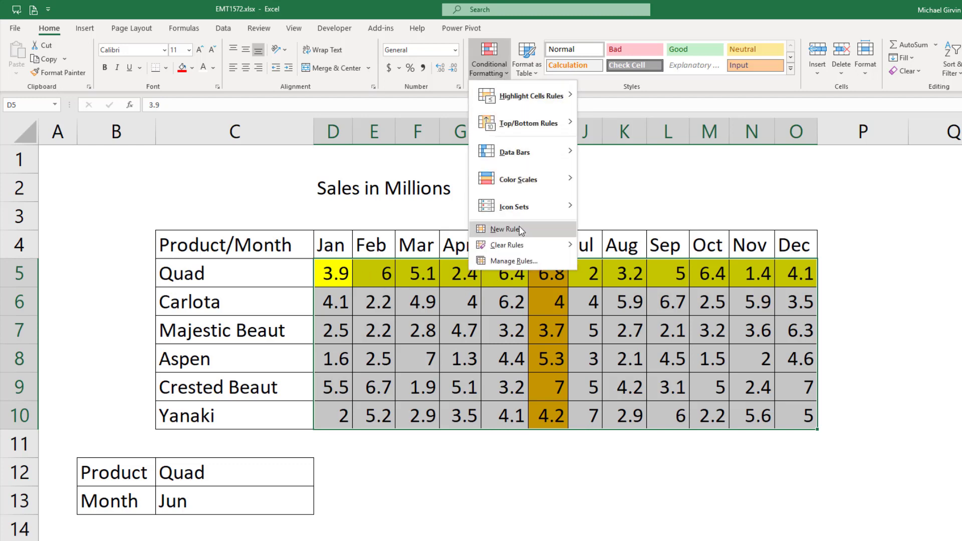
{"action": "left_click", "coordinate": [524, 260]}
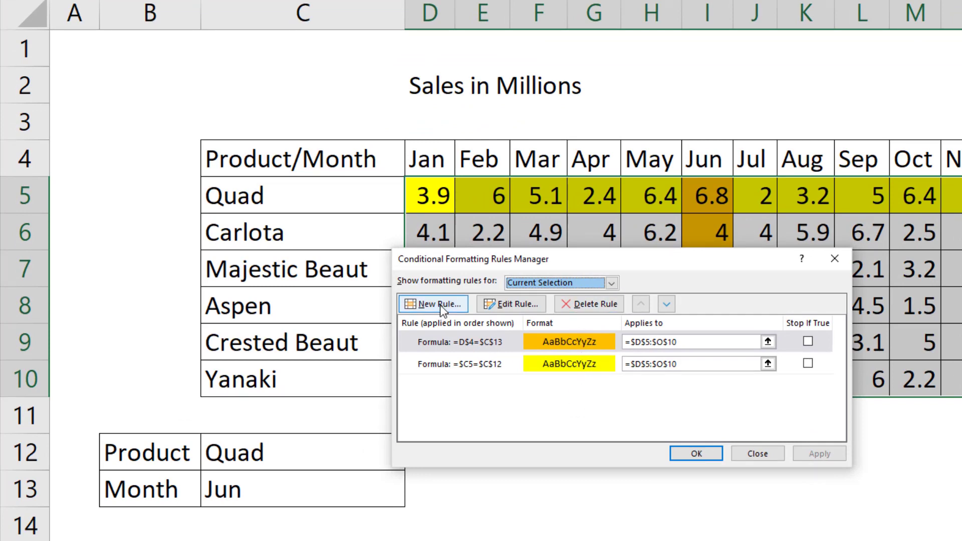
Create a new formula rule =AND($C5=$C$12,D$4=$C$13) and open its format settings
{"action": "left_click", "coordinate": [441, 303]}
{"action": "left_click", "coordinate": [525, 279]}
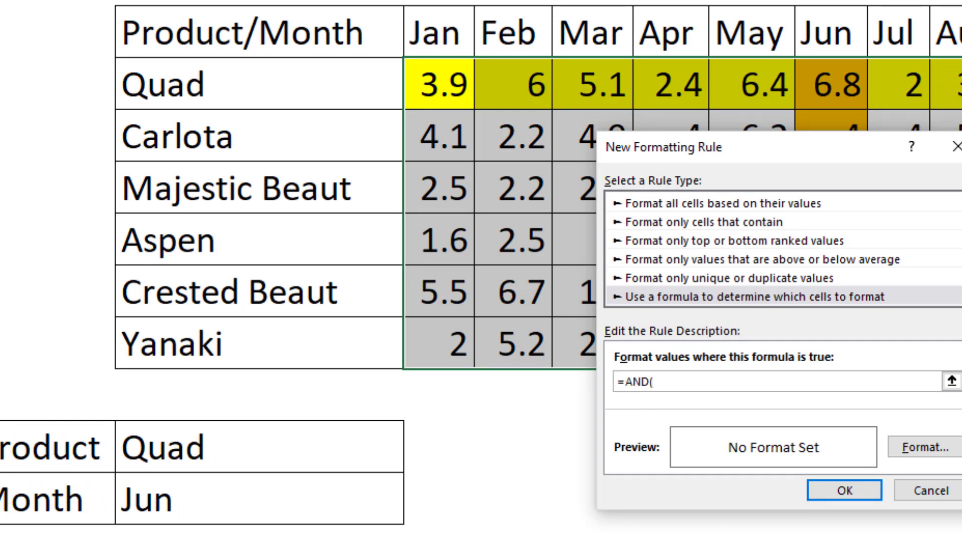
{"action": "left_click", "coordinate": [352, 77]}
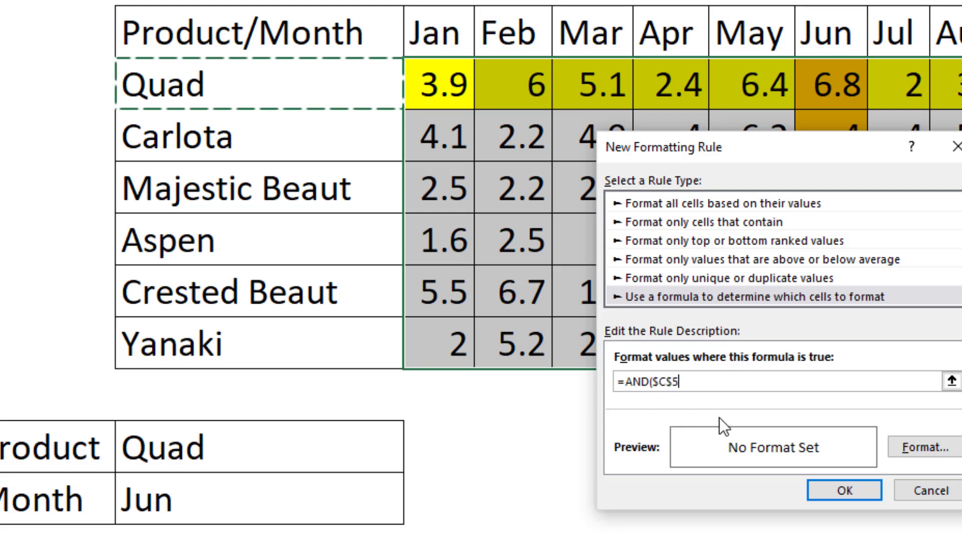
{"action": "key", "text": "F4"}
{"action": "key", "text": "F4"}
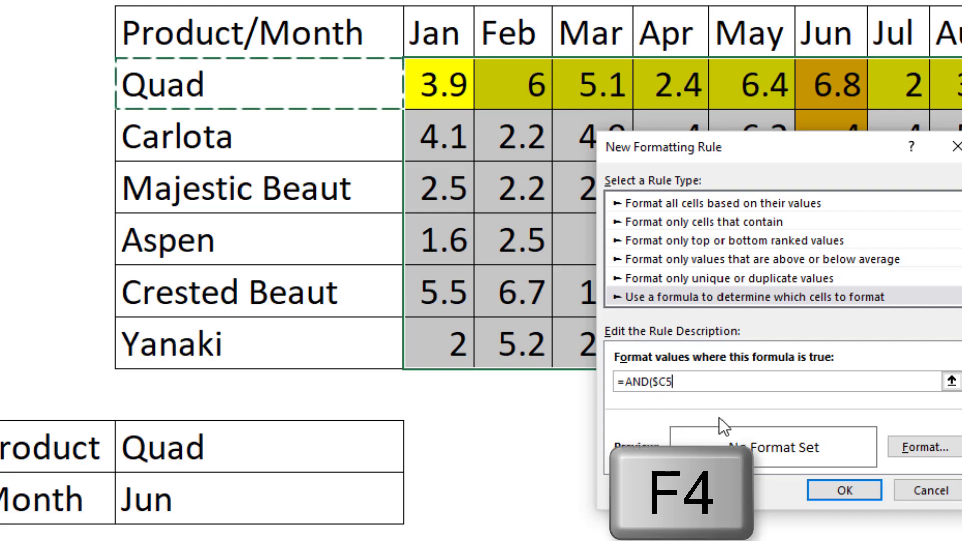
{"action": "type", "text": "="}
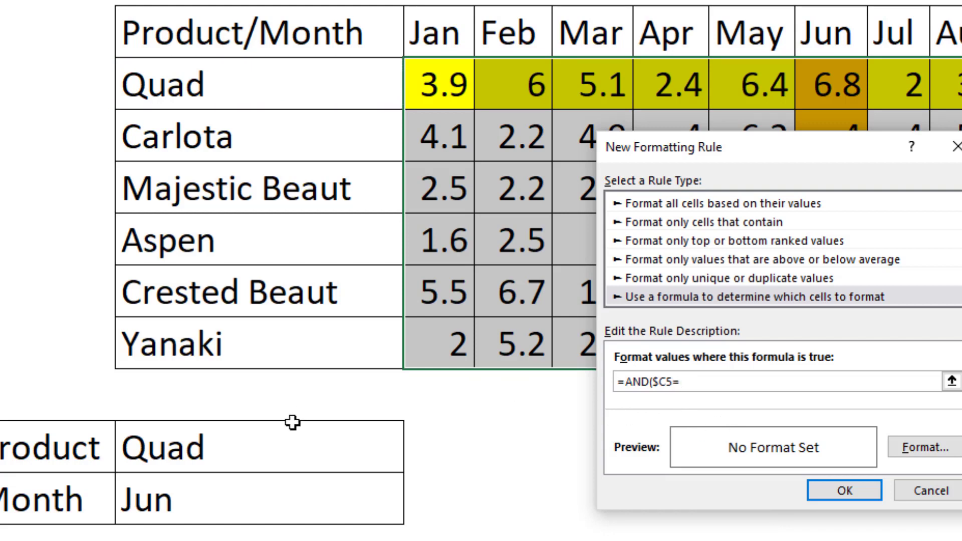
{"action": "left_click", "coordinate": [293, 422]}
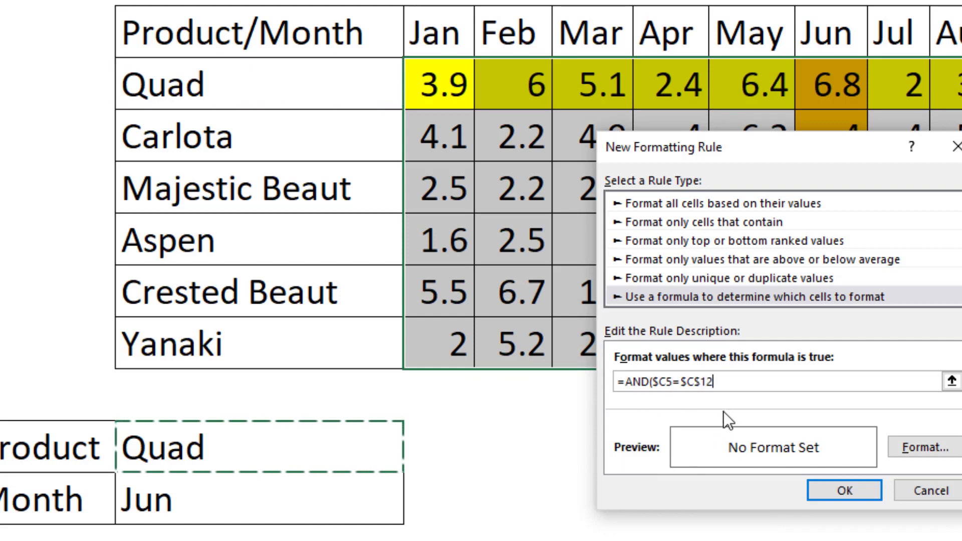
{"action": "type", "text": ","}
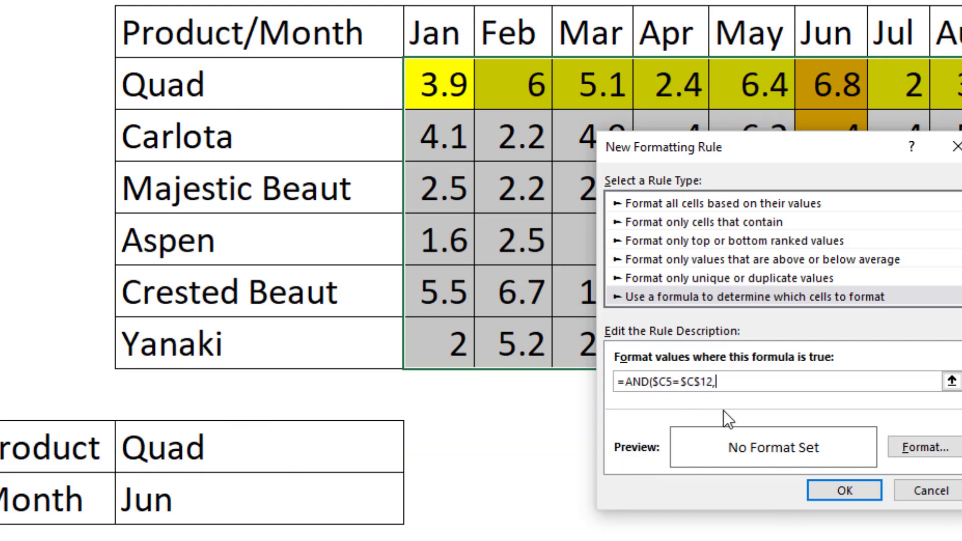
{"action": "left_click", "coordinate": [450, 38]}
{"action": "key", "text": "F4"}
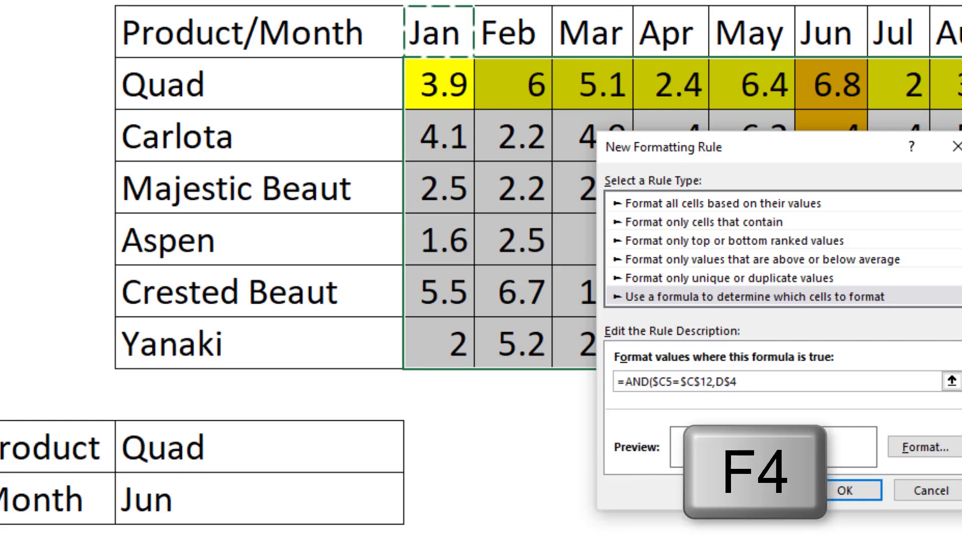
{"action": "type", "text": "="}
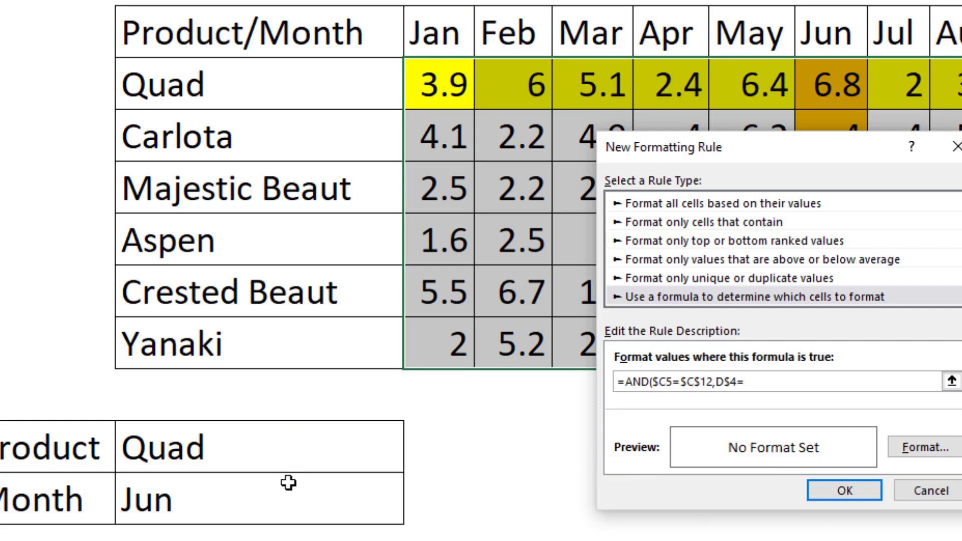
{"action": "left_click", "coordinate": [288, 482]}
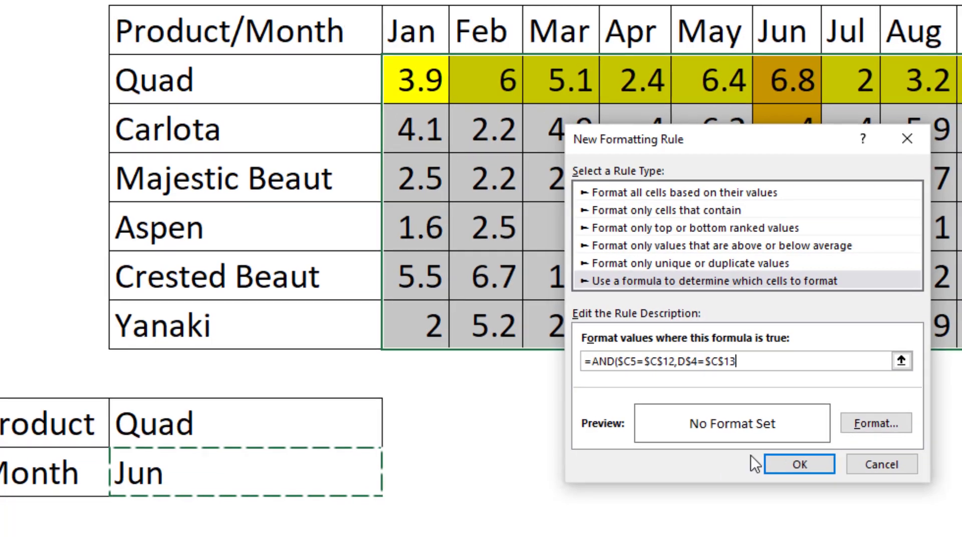
{"action": "left_click", "coordinate": [875, 422]}
Format the AND rule with a red fill and white font, and add it to the rules
{"action": "left_click", "coordinate": [462, 261]}
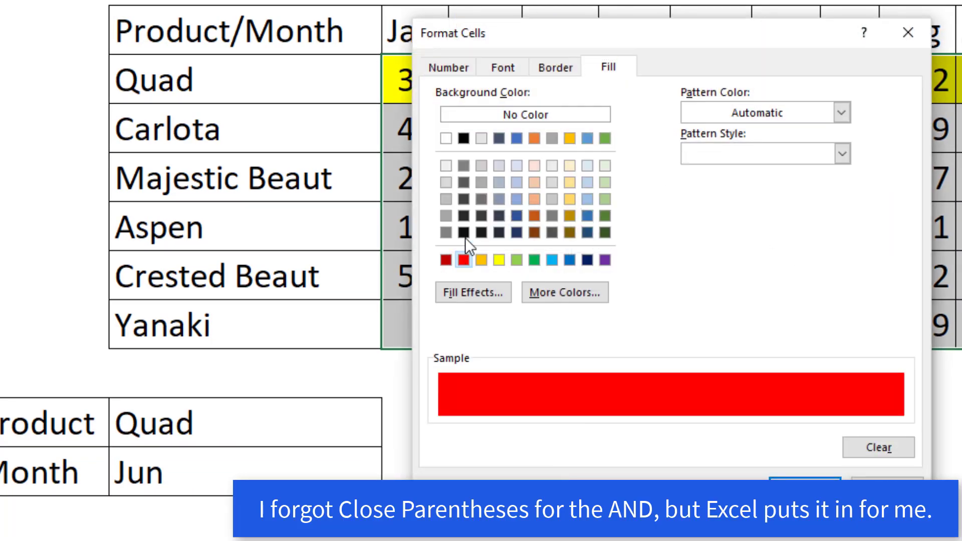
{"action": "left_click", "coordinate": [511, 68]}
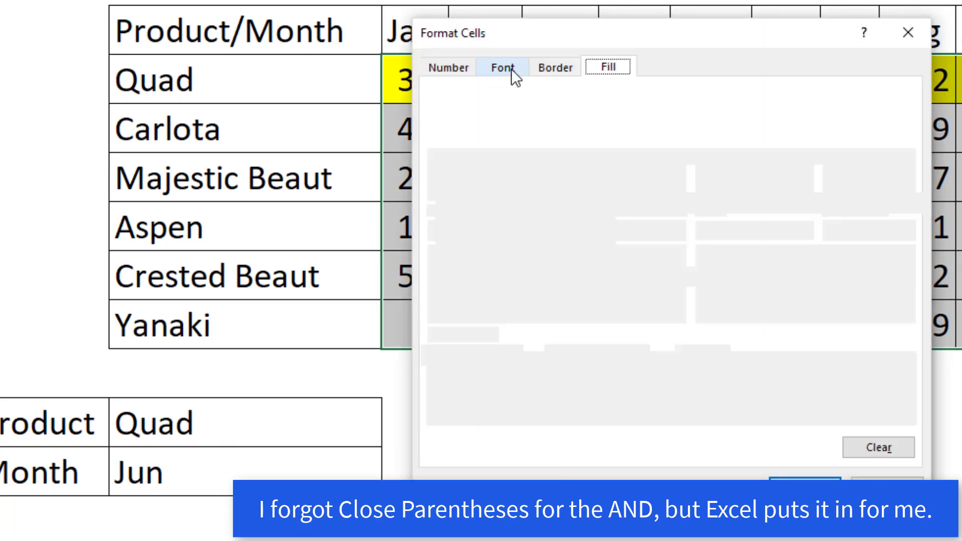
{"action": "left_click", "coordinate": [721, 231]}
{"action": "left_click", "coordinate": [706, 309]}
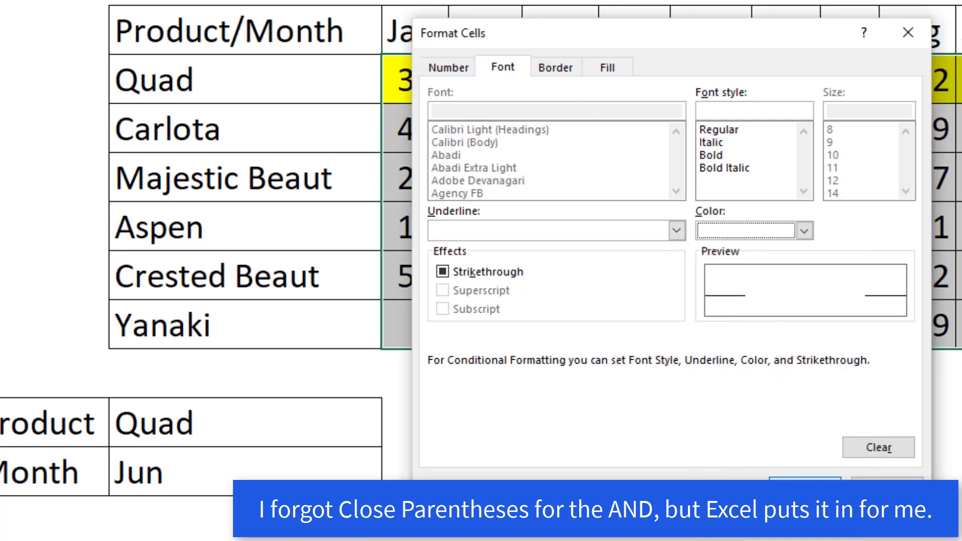
{"action": "left_click", "coordinate": [805, 487]}
{"action": "left_click", "coordinate": [800, 456]}
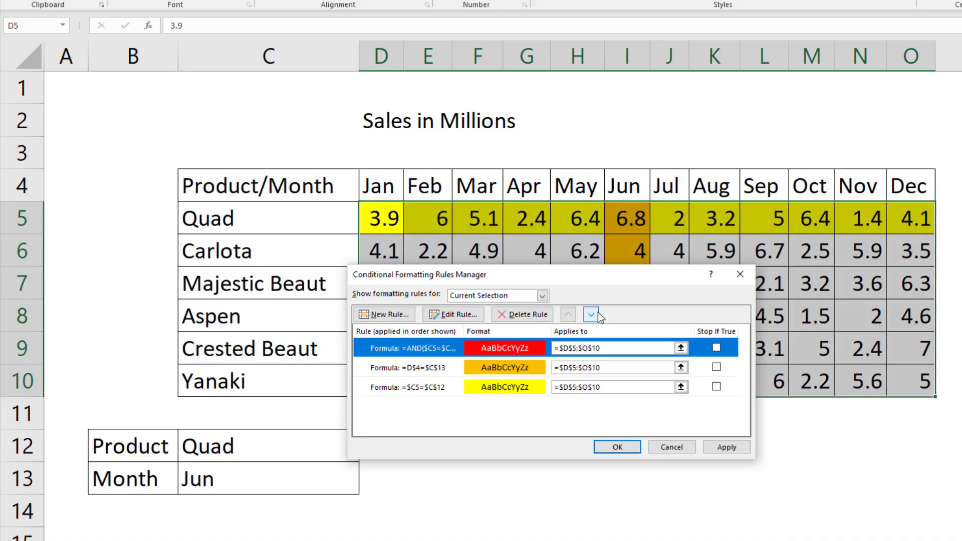
Test the AND rule's order with Move Down/Up, leave it at the top, and apply the rules
{"action": "left_click", "coordinate": [593, 315]}
{"action": "left_click", "coordinate": [593, 314]}
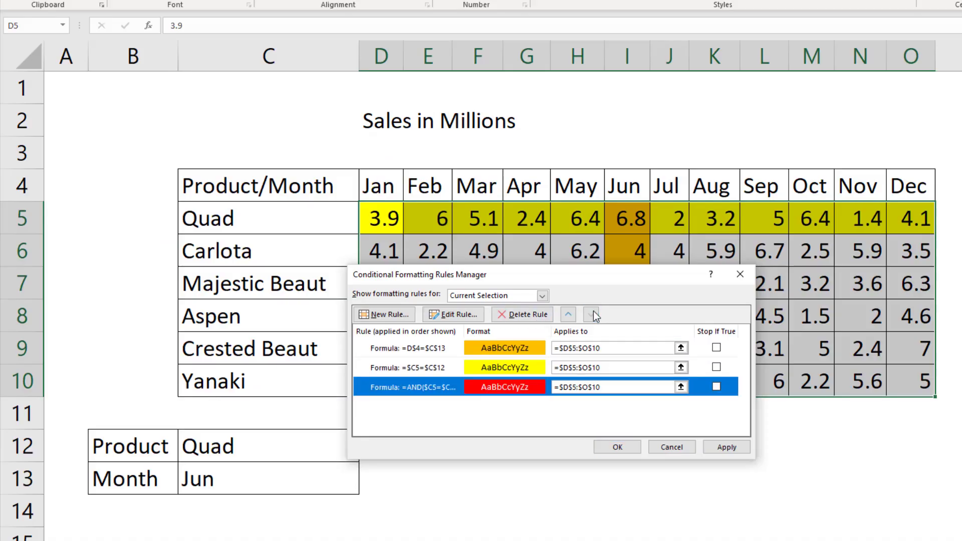
{"action": "left_click", "coordinate": [569, 317]}
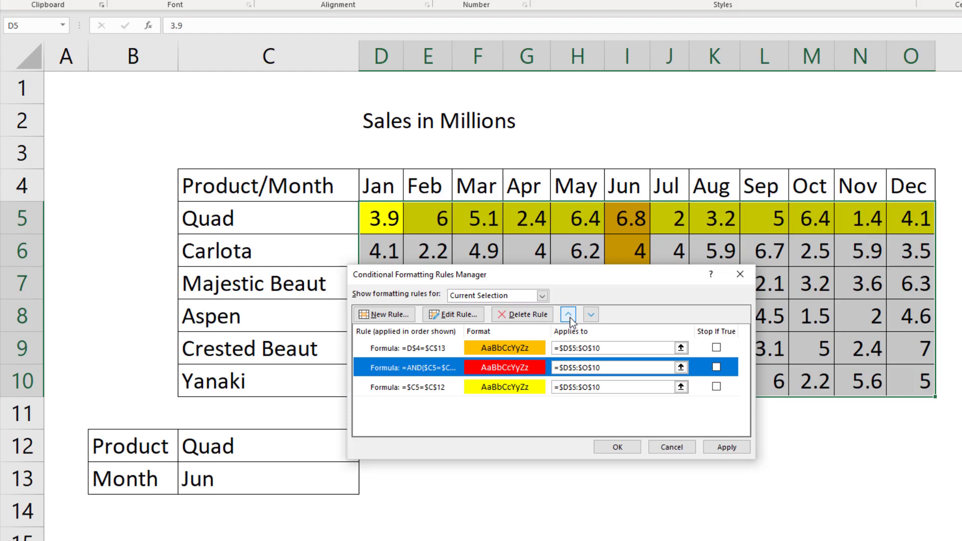
{"action": "left_click", "coordinate": [569, 317]}
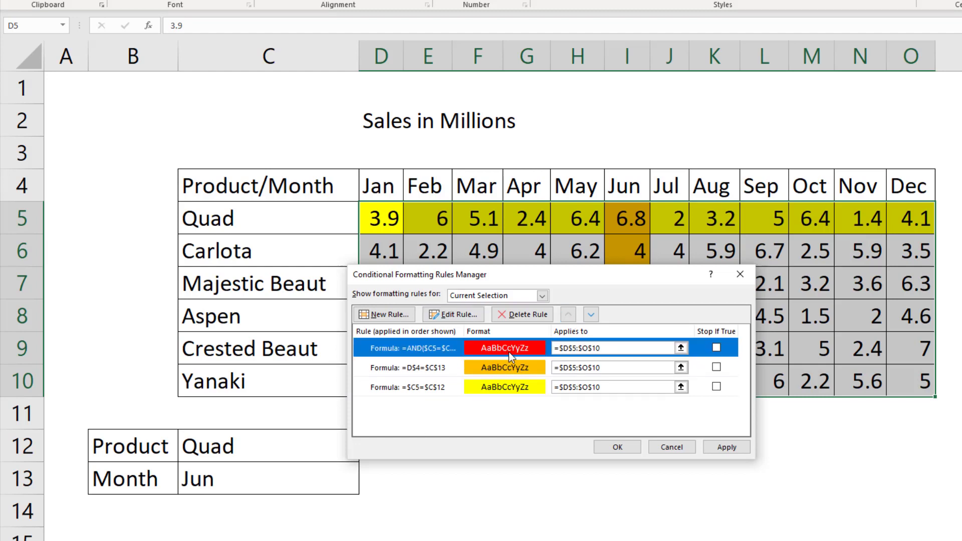
{"action": "left_click", "coordinate": [626, 448]}
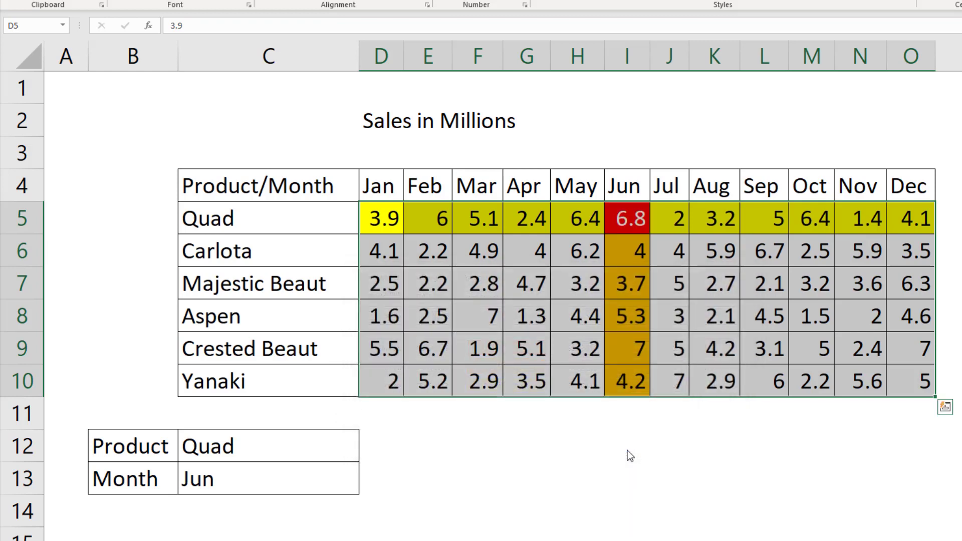
Set the lookup inputs to Carlota in C12 and Apr in C13 using their dropdowns
{"action": "left_click", "coordinate": [350, 453]}
{"action": "left_click", "coordinate": [365, 454]}
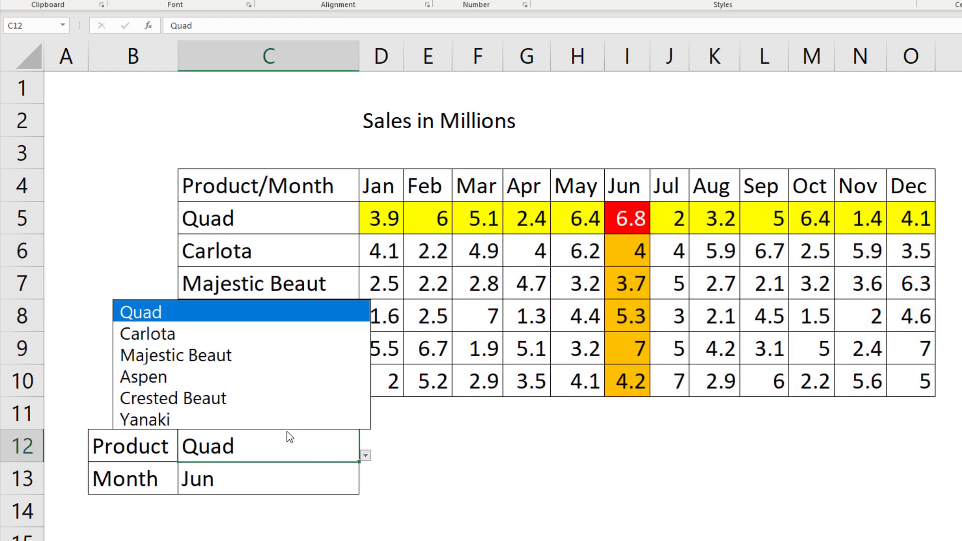
{"action": "left_click", "coordinate": [205, 333]}
{"action": "left_click", "coordinate": [348, 482]}
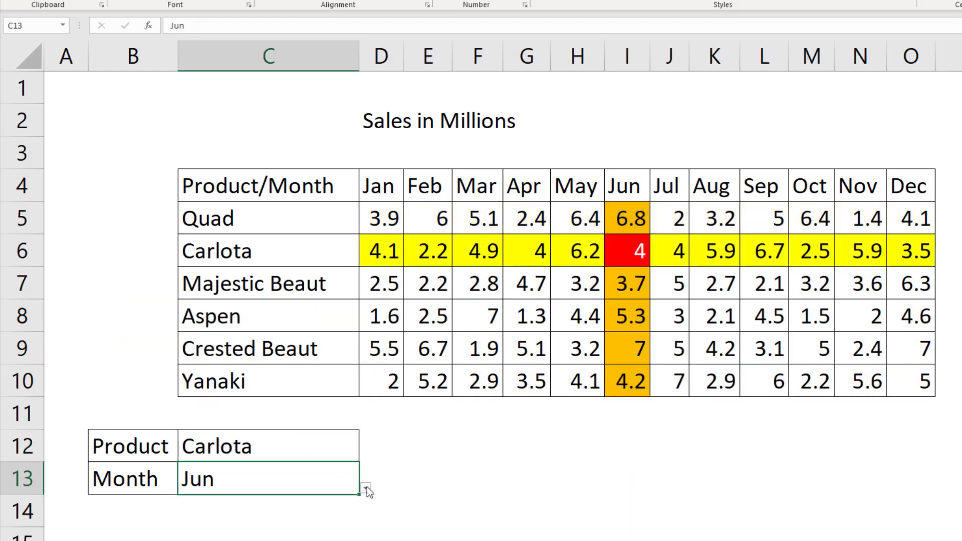
{"action": "left_click", "coordinate": [367, 486]}
{"action": "scroll", "coordinate": [191, 351], "scroll_direction": "up", "scroll_amount": 1}
{"action": "left_click", "coordinate": [193, 327]}
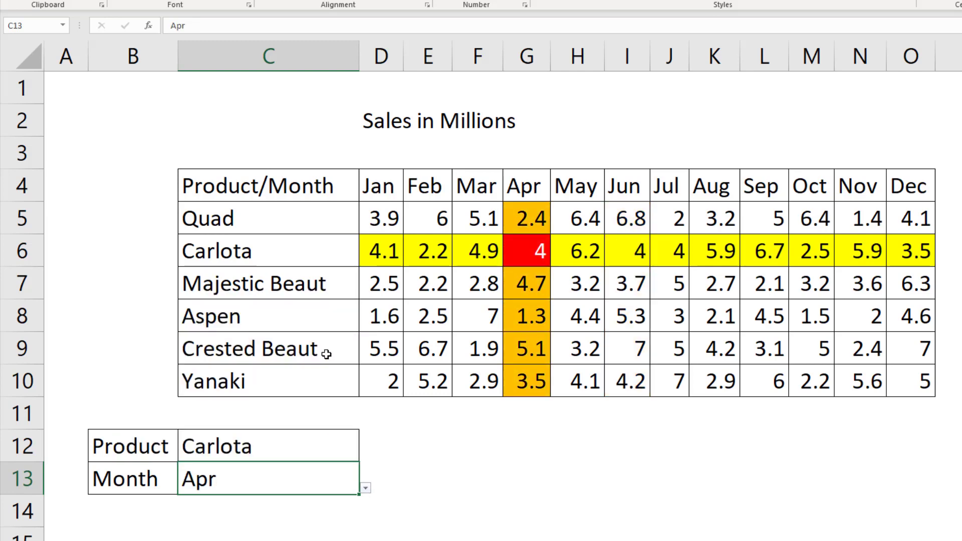